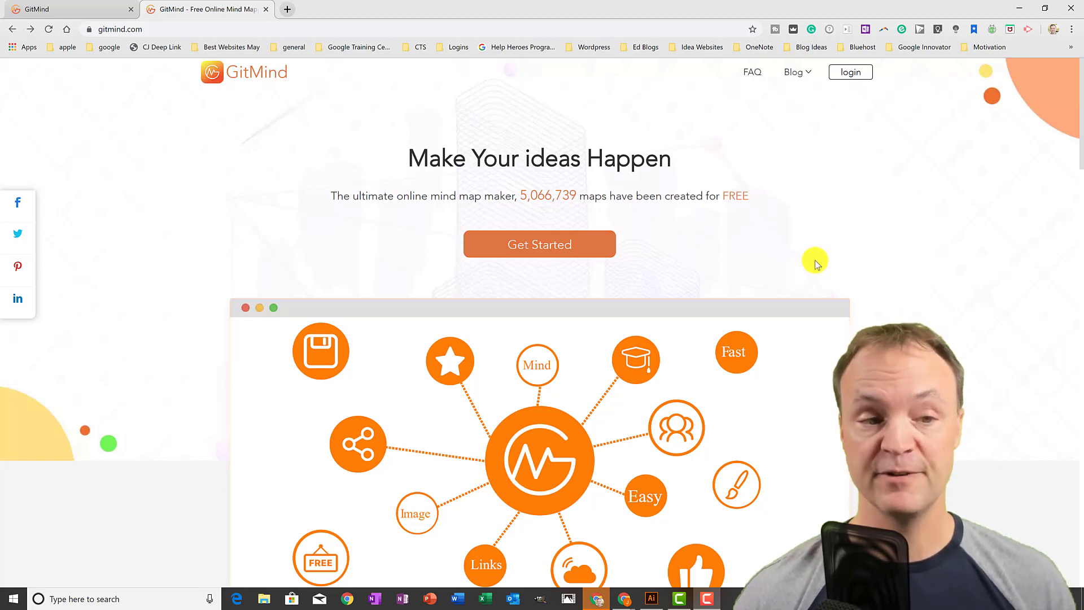
Start a new mind map from the homepage and rename the central node to "Example".
{"action": "left_click", "coordinate": [542, 244]}
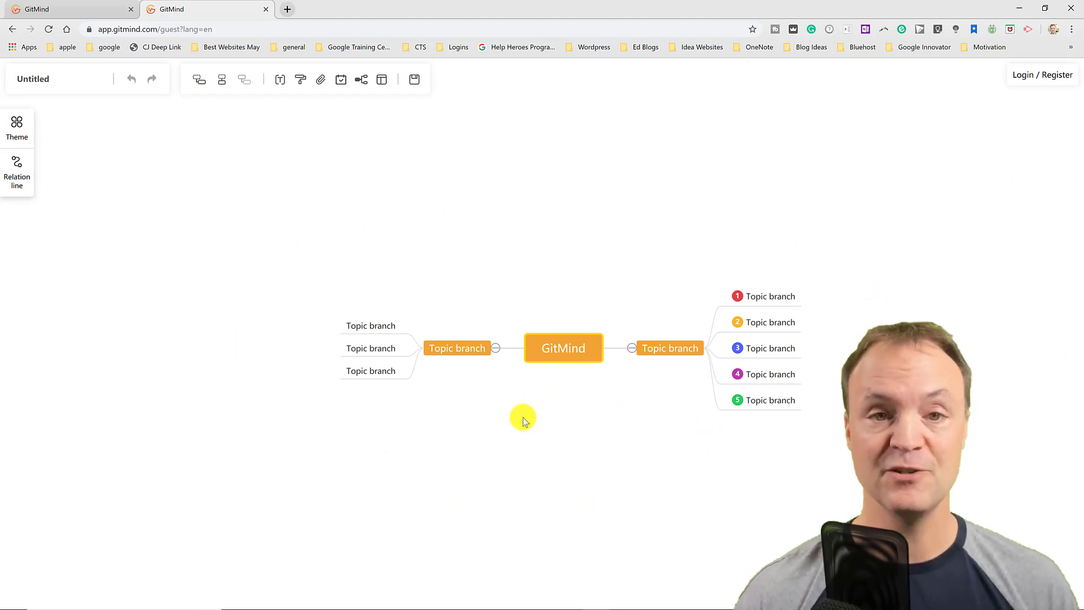
{"action": "double_click", "coordinate": [570, 347]}
{"action": "type", "text": "E"}
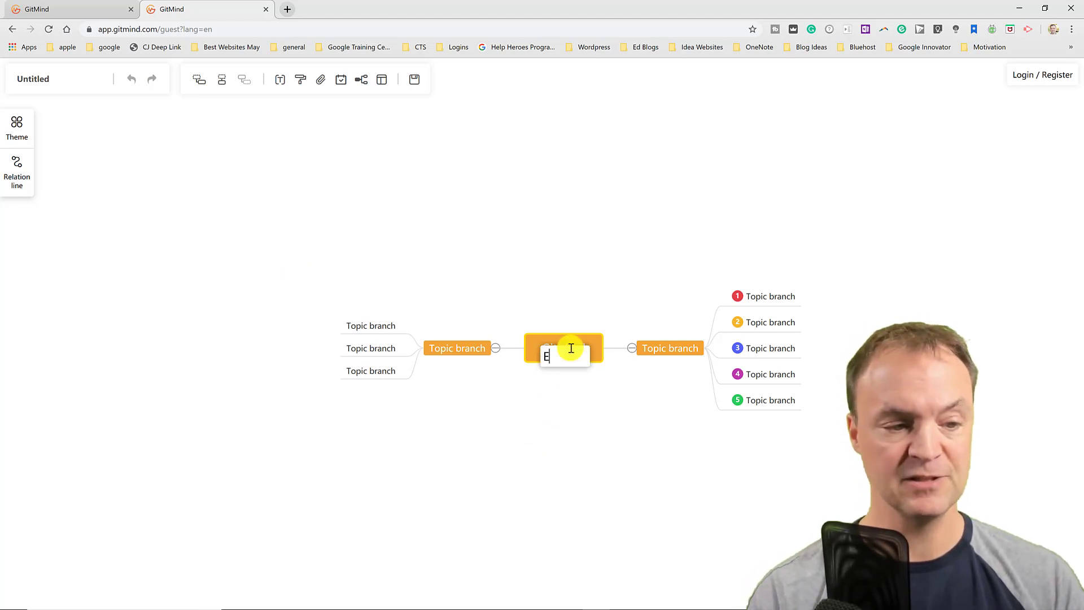
{"action": "type", "text": "xample"}
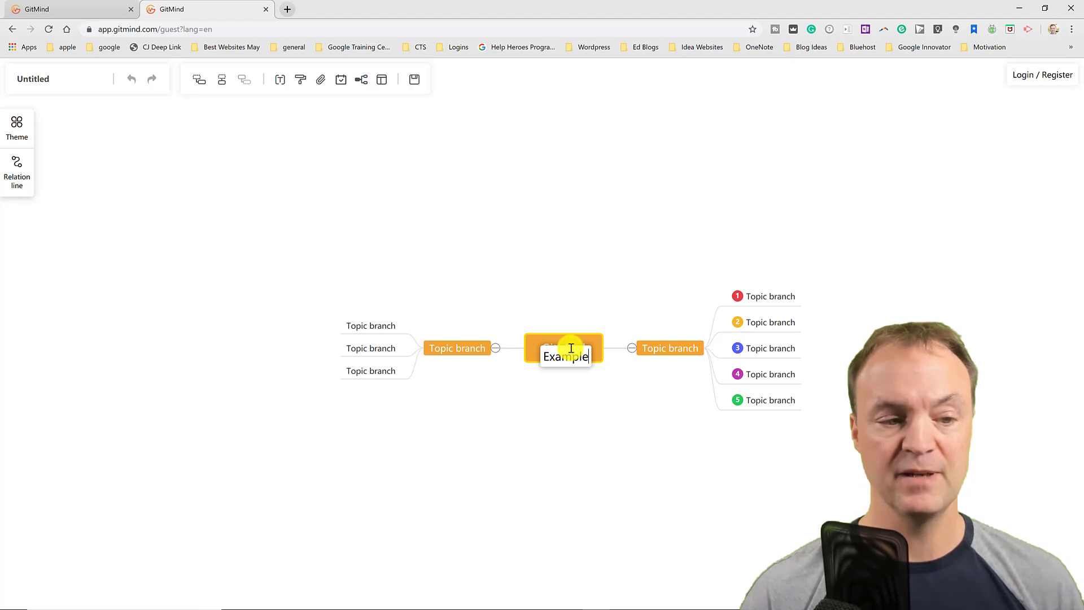
{"action": "left_click", "coordinate": [590, 368]}
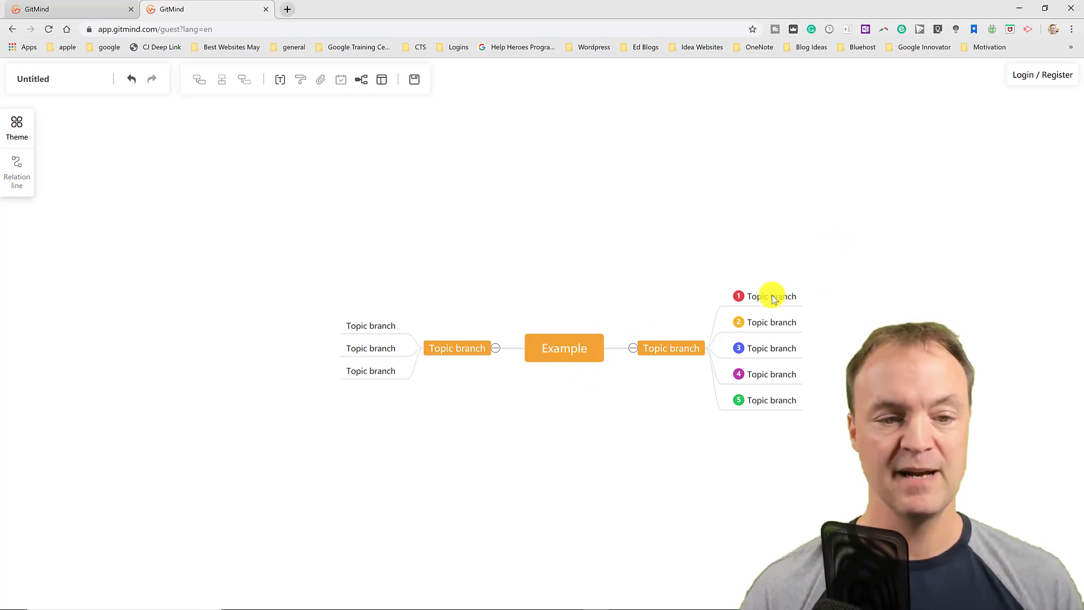
Move the topic branch numbered 1 above the rest of the map and add another main topic branch to the Example node.
{"action": "left_click_drag", "start_coordinate": [772, 295], "coordinate": [672, 226]}
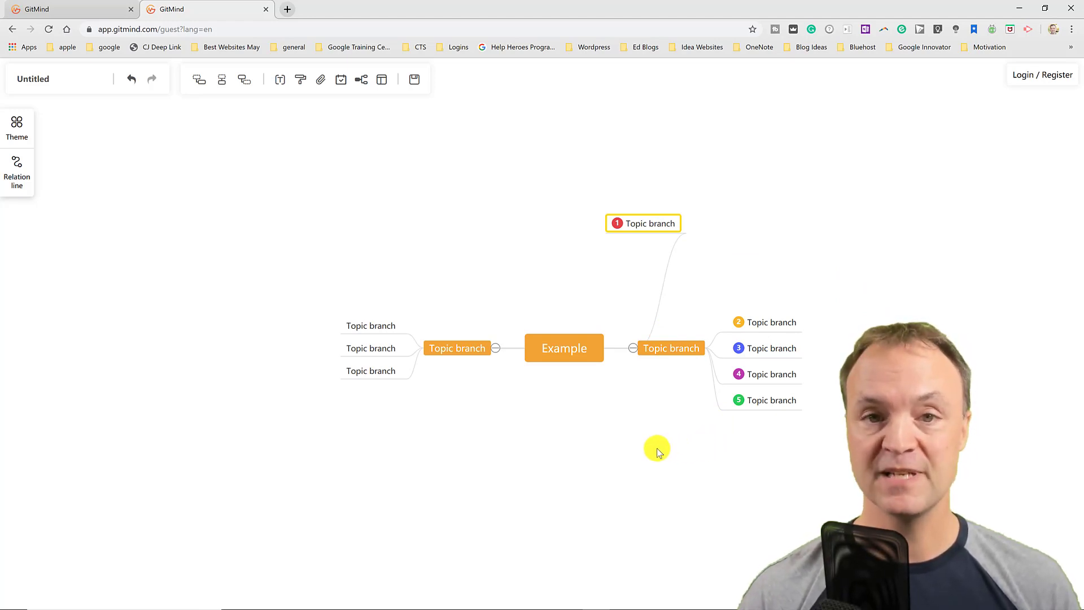
{"action": "left_click", "coordinate": [550, 357]}
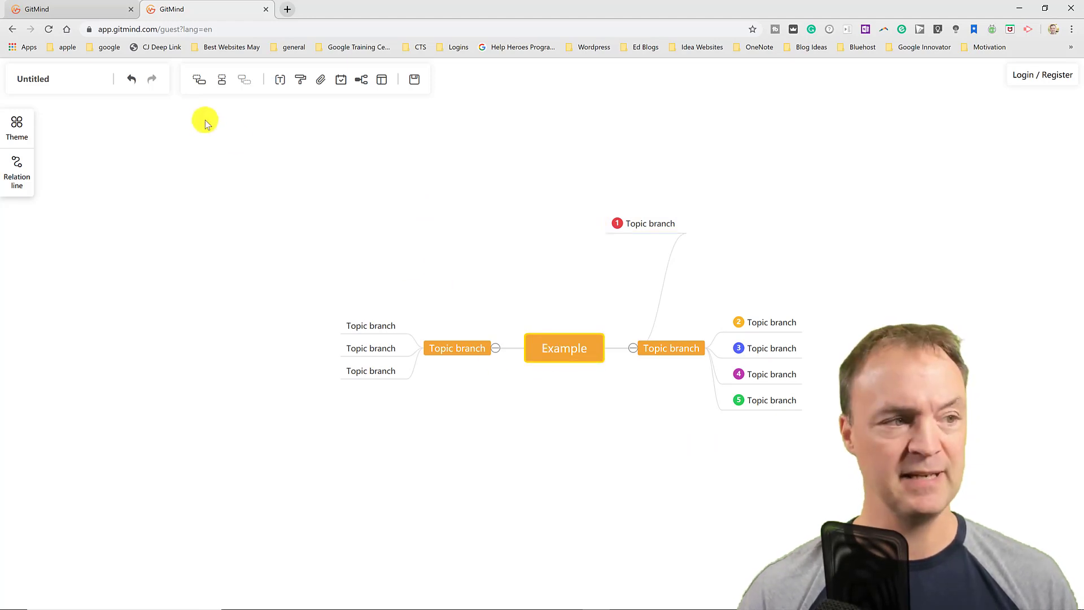
{"action": "left_click", "coordinate": [220, 82]}
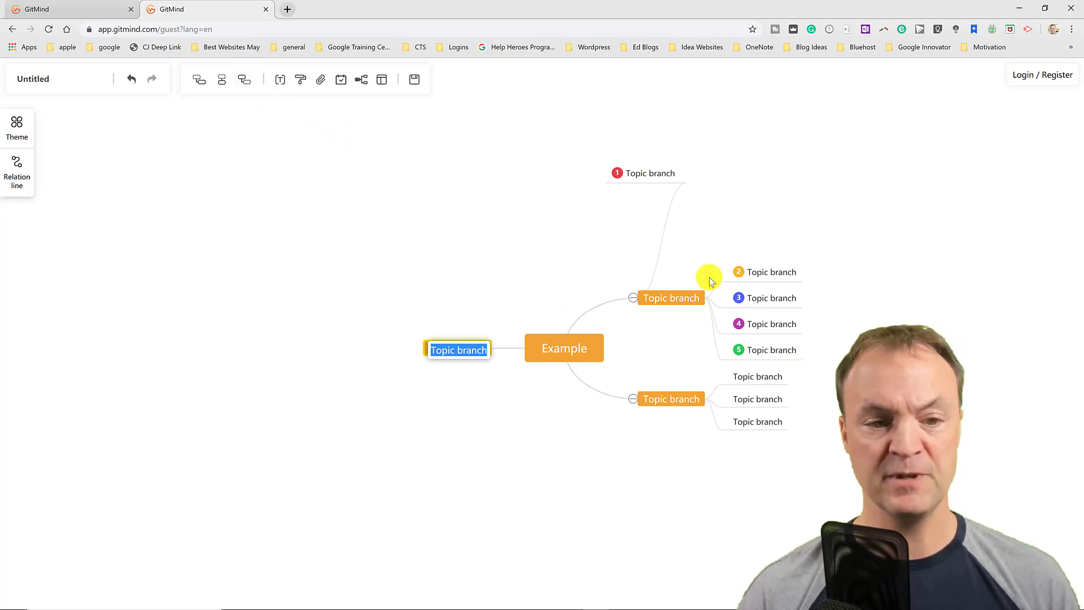
Insert a parent node in front of the topic branch numbered 2, keeping its default text.
{"action": "left_click", "coordinate": [783, 272]}
{"action": "left_click", "coordinate": [245, 79]}
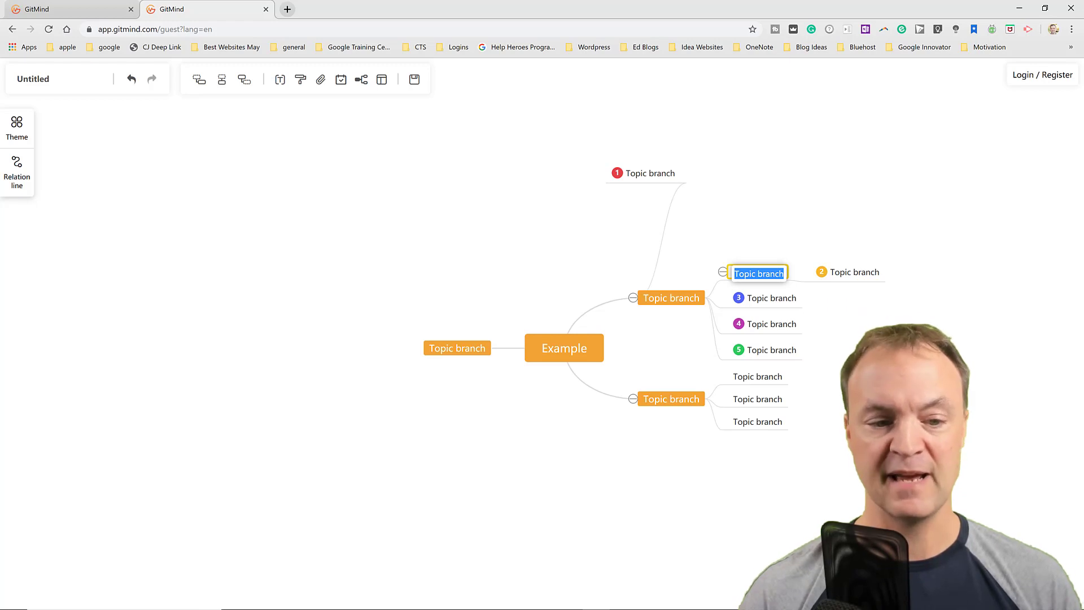
{"action": "left_click", "coordinate": [620, 444]}
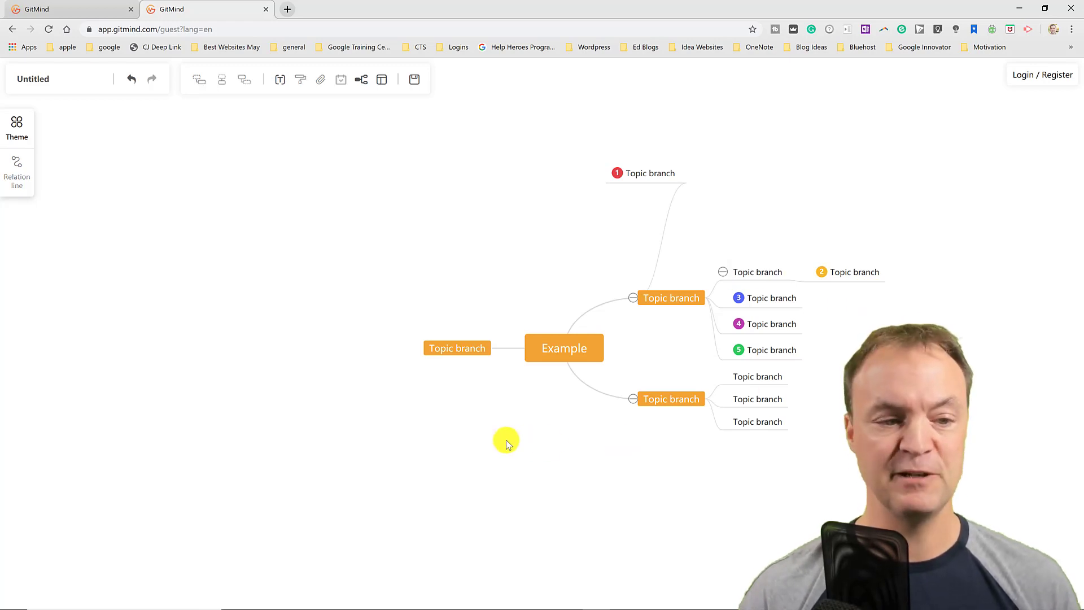
{"action": "left_click", "coordinate": [662, 297]}
{"action": "right_click", "coordinate": [662, 297]}
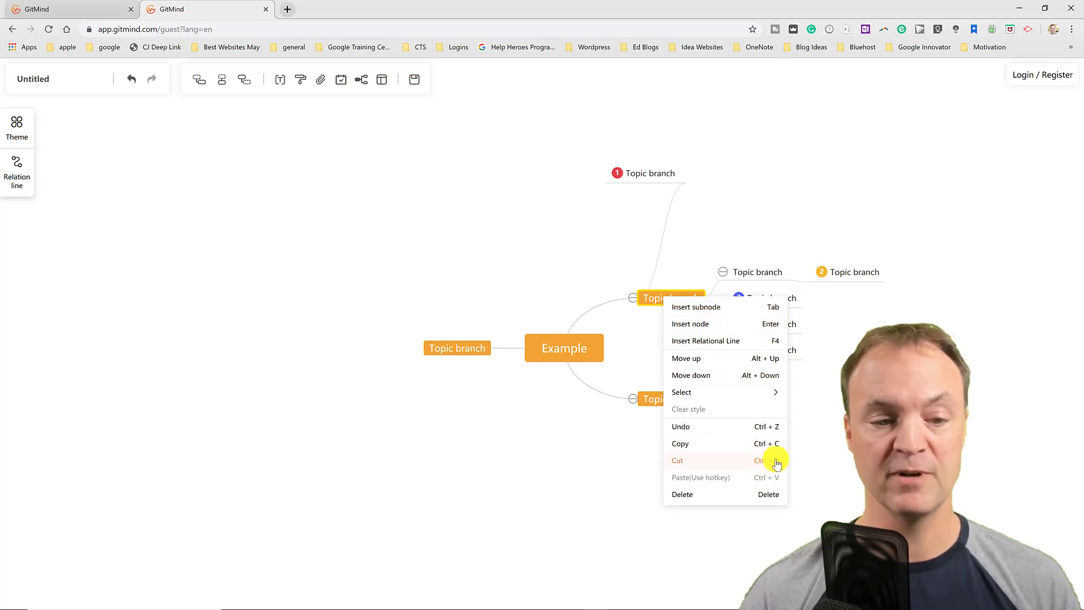
{"action": "left_click", "coordinate": [544, 465]}
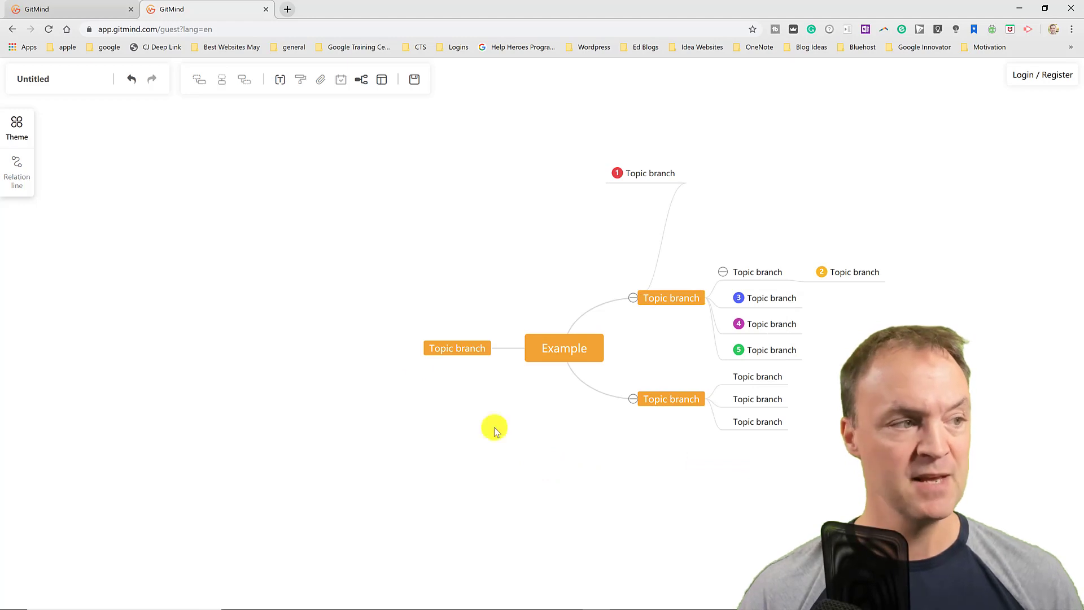
Apply the dark theme with a yellow central node and teal topic branches to the mind map.
{"action": "left_click", "coordinate": [25, 131]}
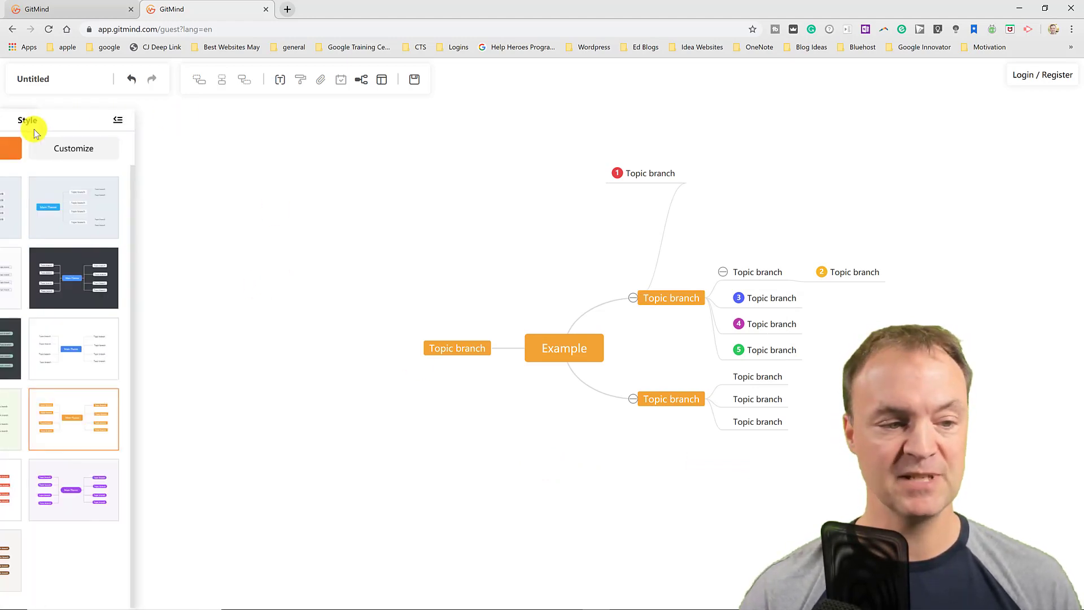
{"action": "left_click", "coordinate": [154, 274]}
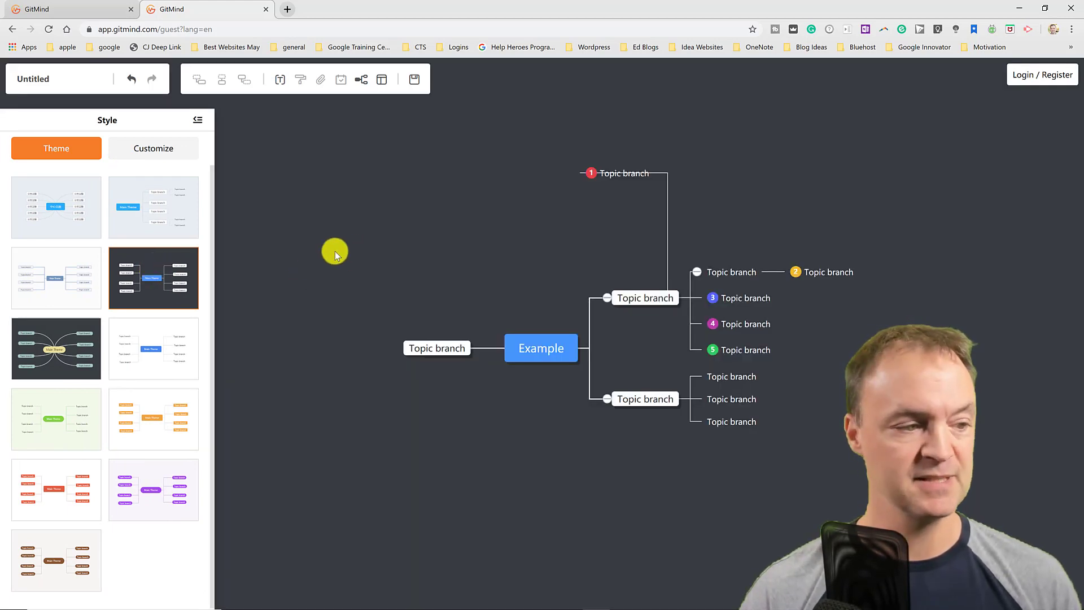
{"action": "left_click", "coordinate": [168, 496]}
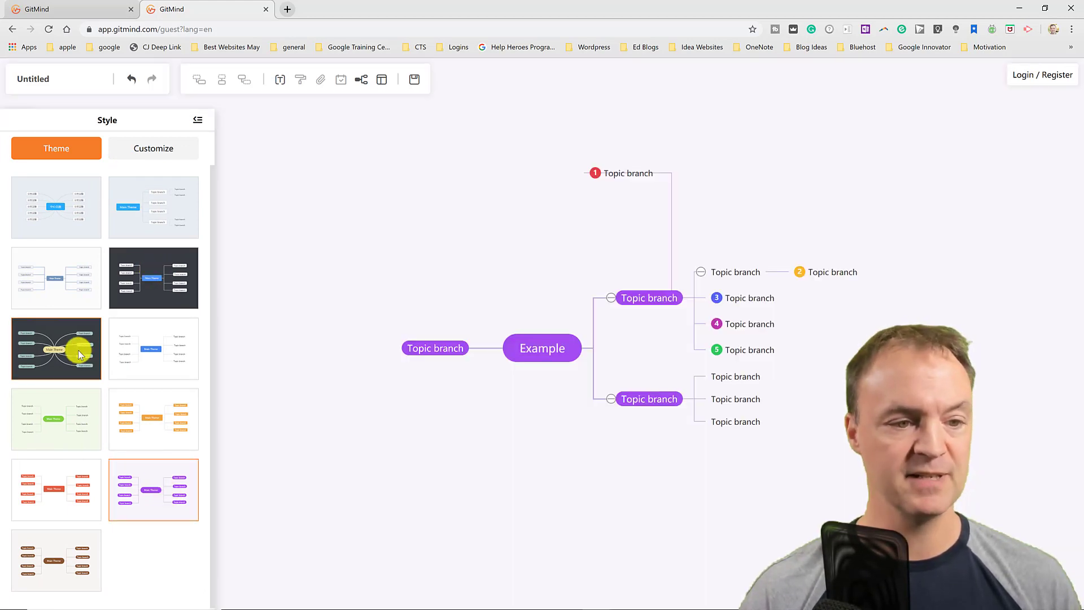
{"action": "left_click", "coordinate": [78, 350]}
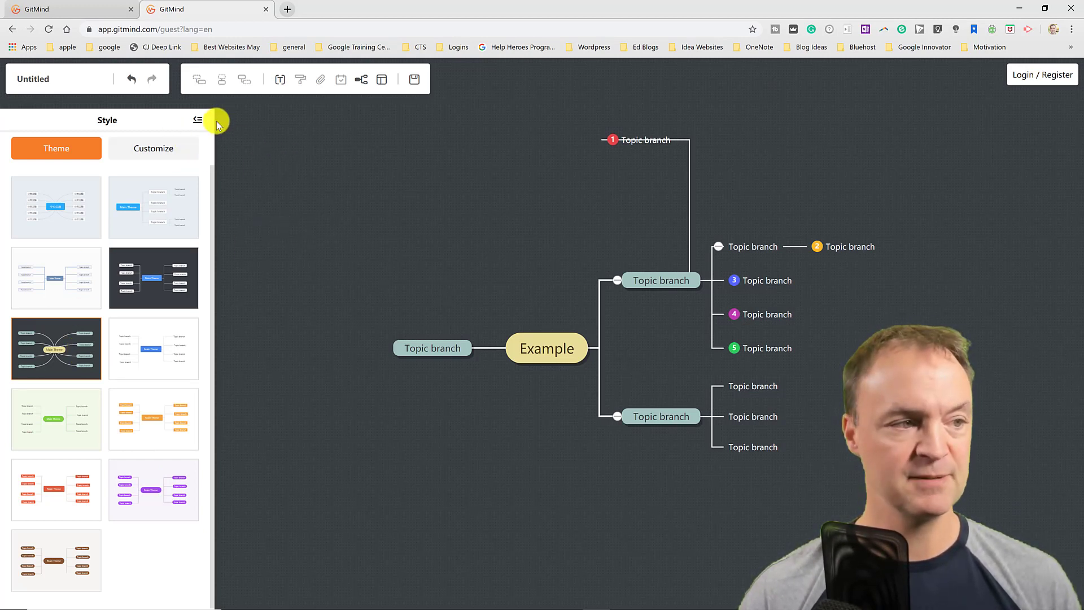
{"action": "left_click", "coordinate": [200, 120]}
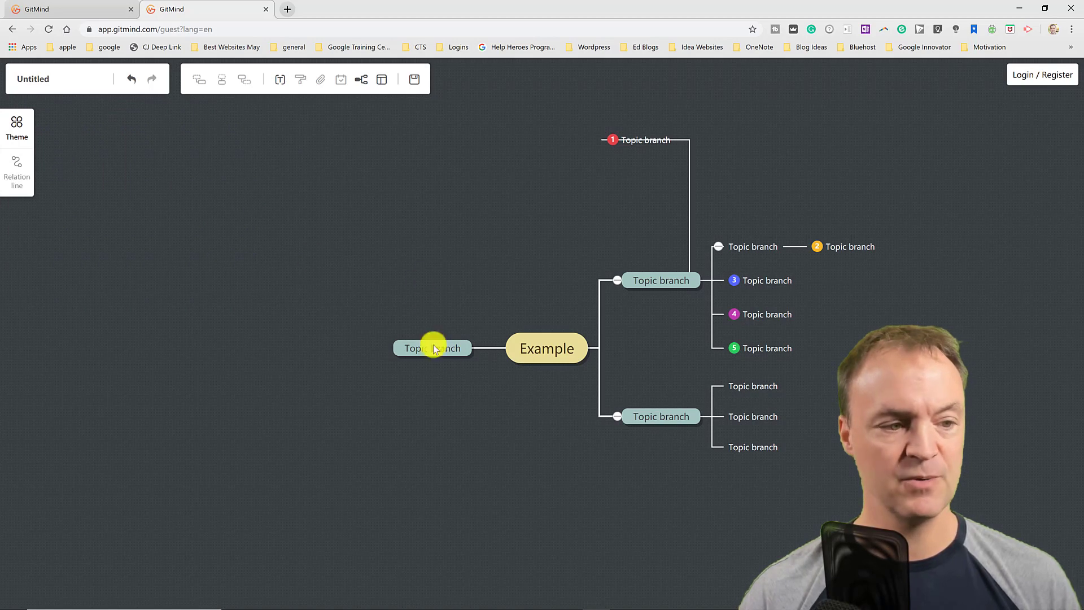
Draw a relation line from the Example node to the last subtopic of the lower topic branch.
{"action": "left_click", "coordinate": [551, 350]}
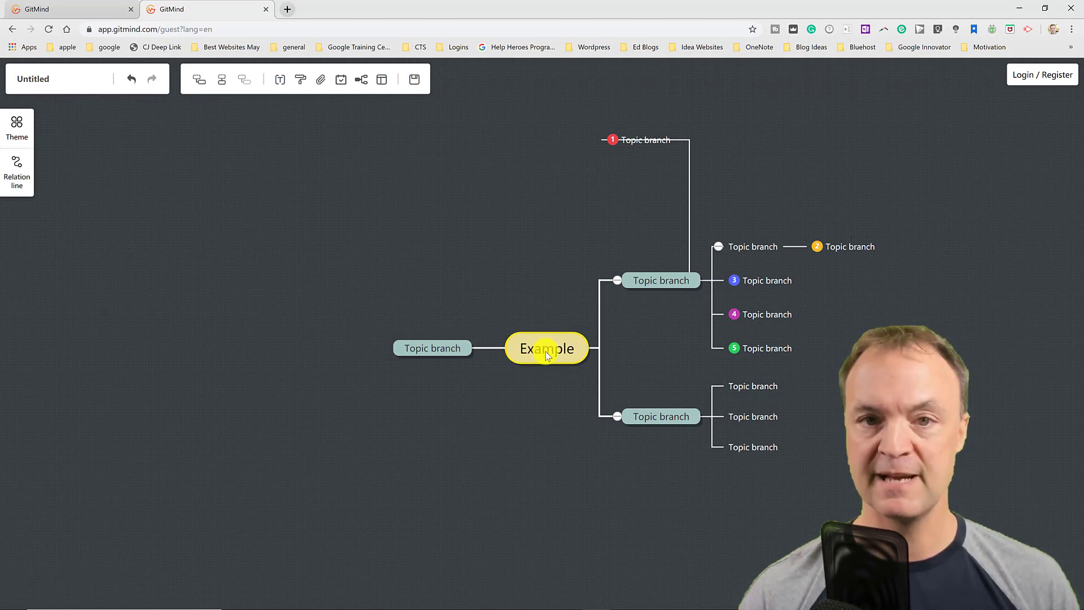
{"action": "left_click", "coordinate": [25, 182]}
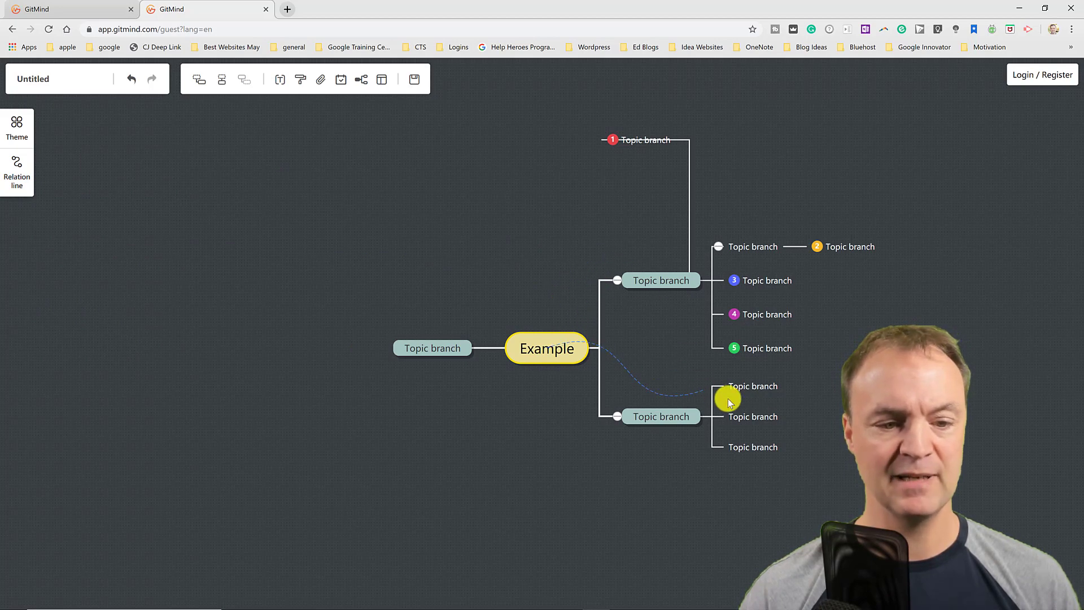
{"action": "left_click", "coordinate": [752, 450]}
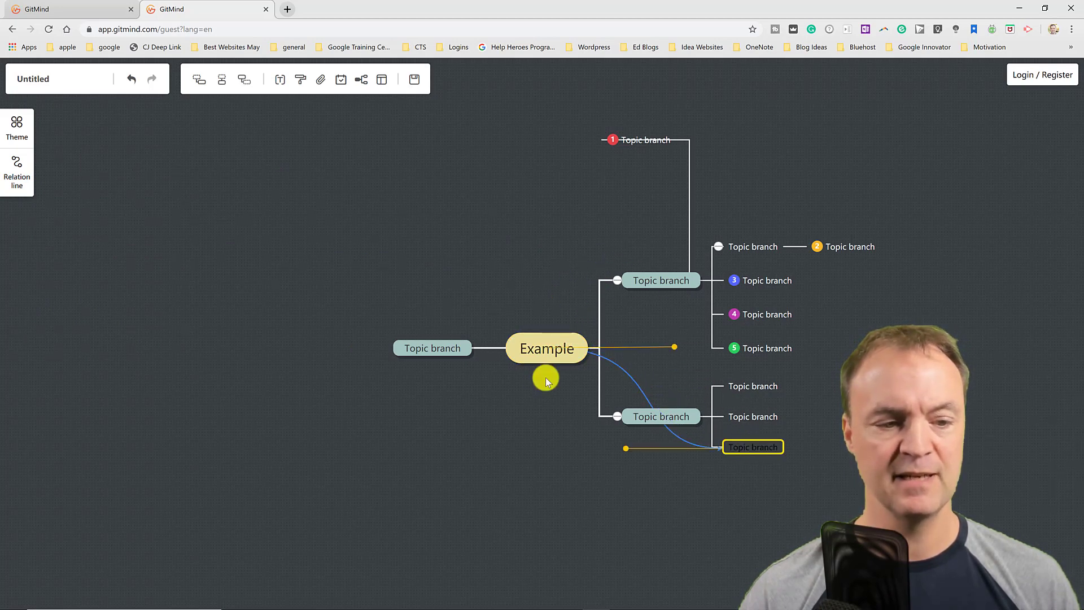
{"action": "left_click", "coordinate": [623, 514]}
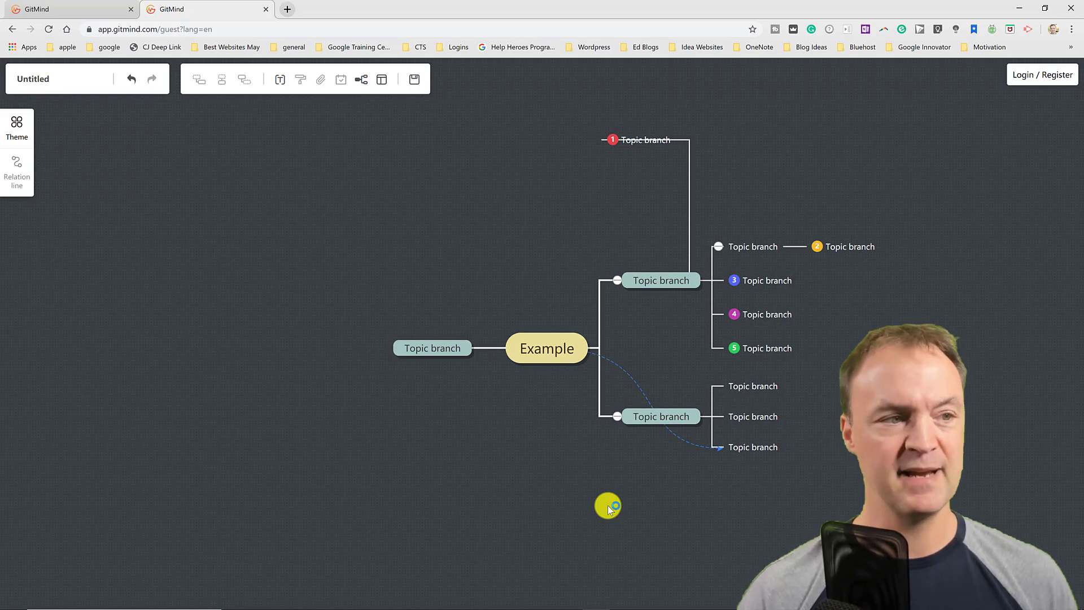
Change the mind map's structure to the fishbone layout after trying the top-down tree layouts.
{"action": "left_click", "coordinate": [364, 82]}
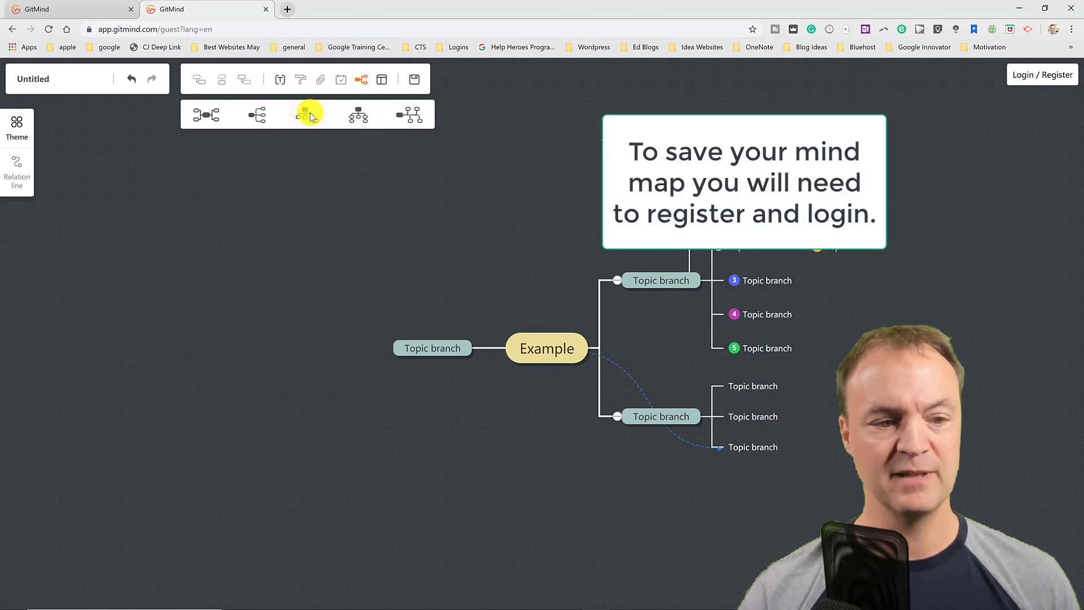
{"action": "left_click", "coordinate": [310, 115]}
{"action": "left_click", "coordinate": [362, 117]}
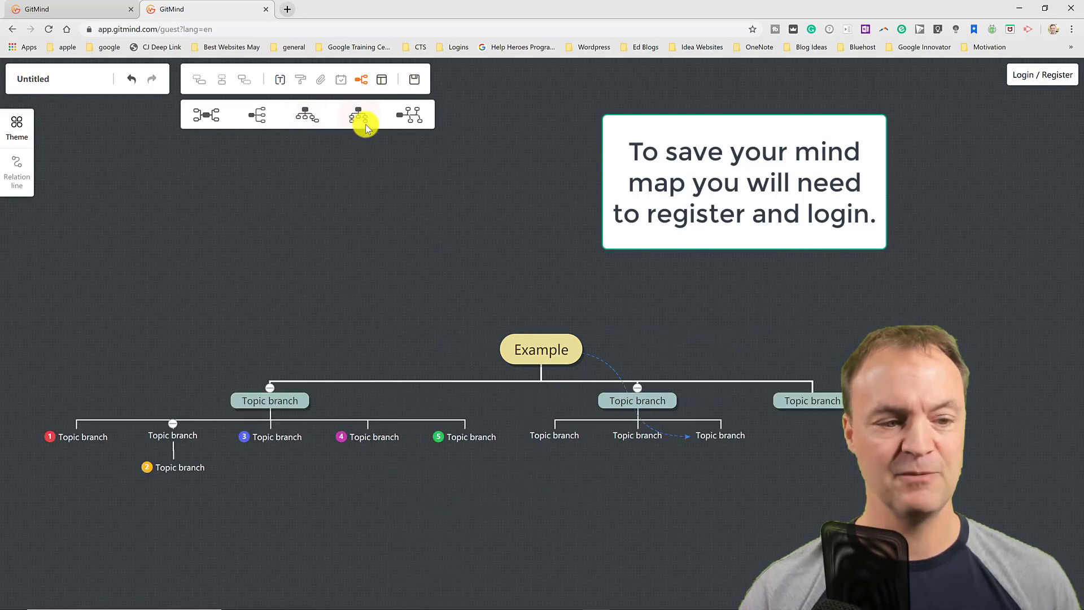
{"action": "left_click", "coordinate": [402, 116]}
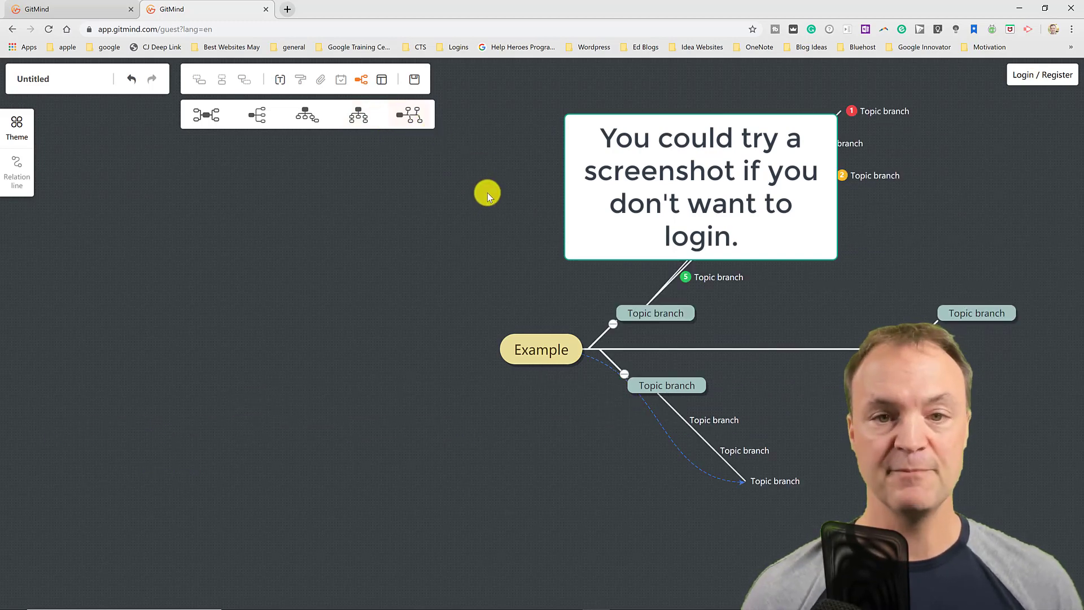
Log in to the account with the prefilled credentials and open the Collaboration list.
{"action": "left_click", "coordinate": [1029, 78]}
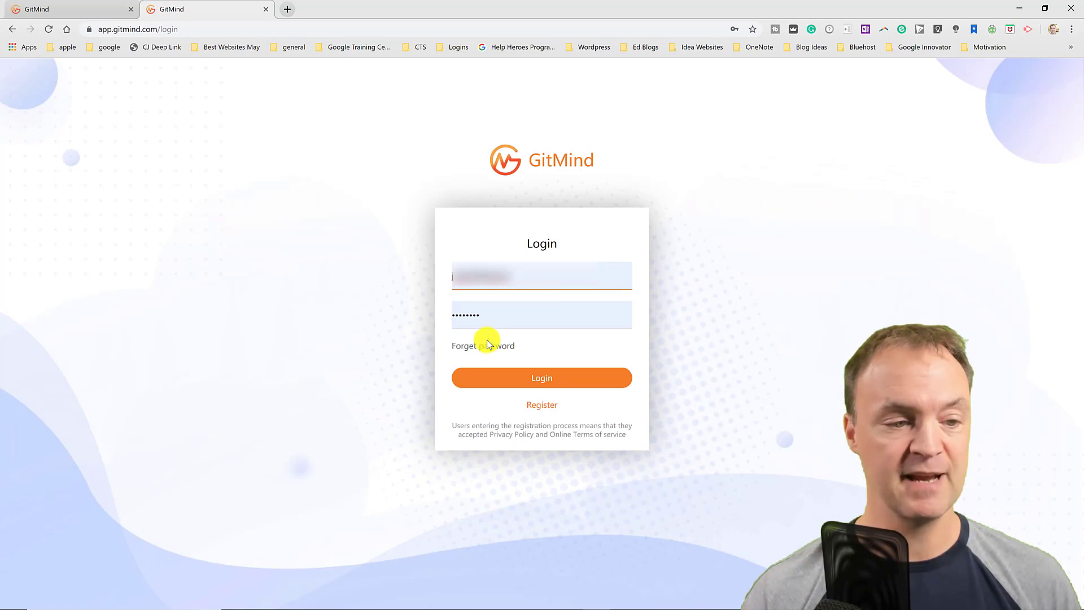
{"action": "left_click", "coordinate": [541, 383]}
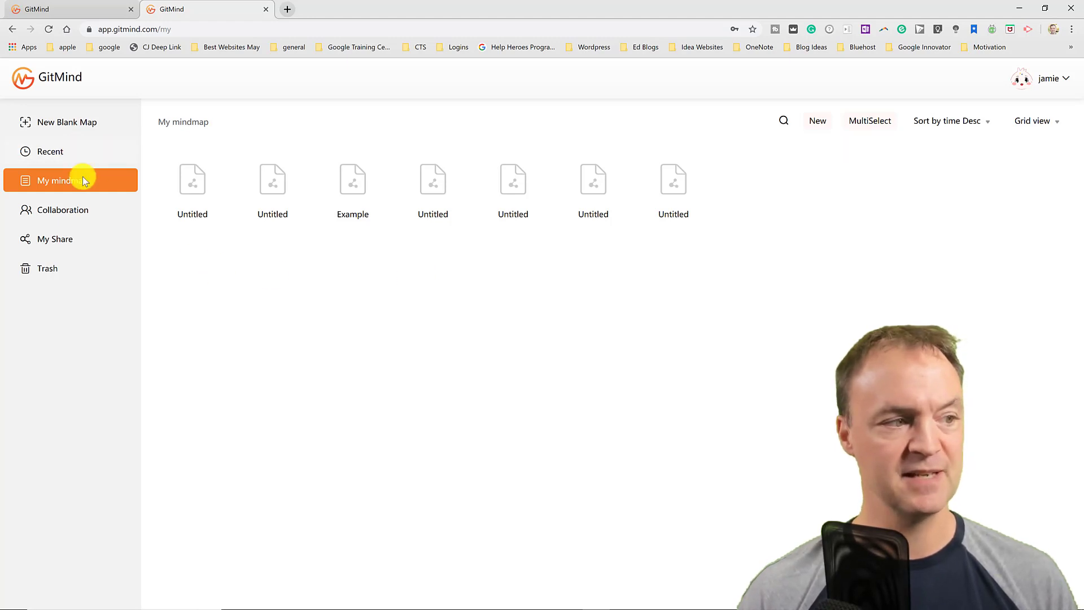
{"action": "left_click", "coordinate": [82, 209]}
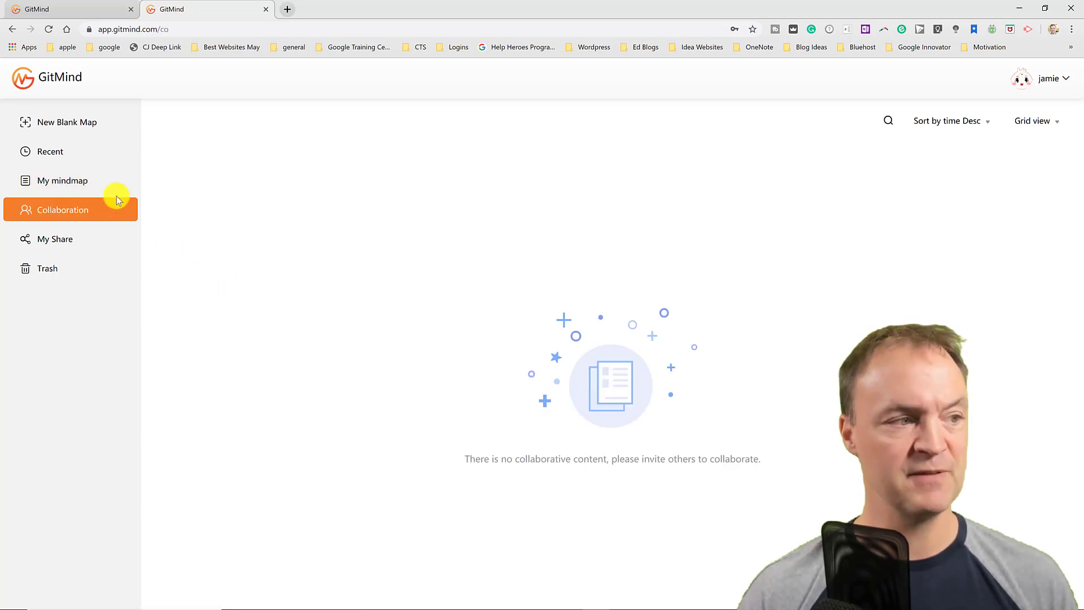
Create a new blank map and insert a subnode with its default text under Main Theme.
{"action": "left_click", "coordinate": [86, 124]}
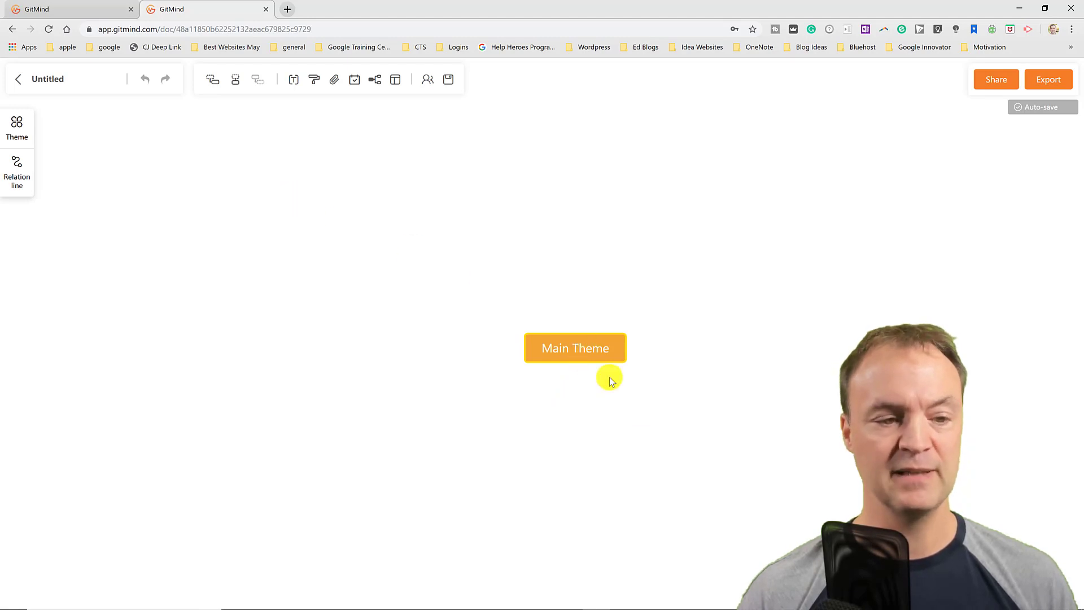
{"action": "right_click", "coordinate": [591, 353]}
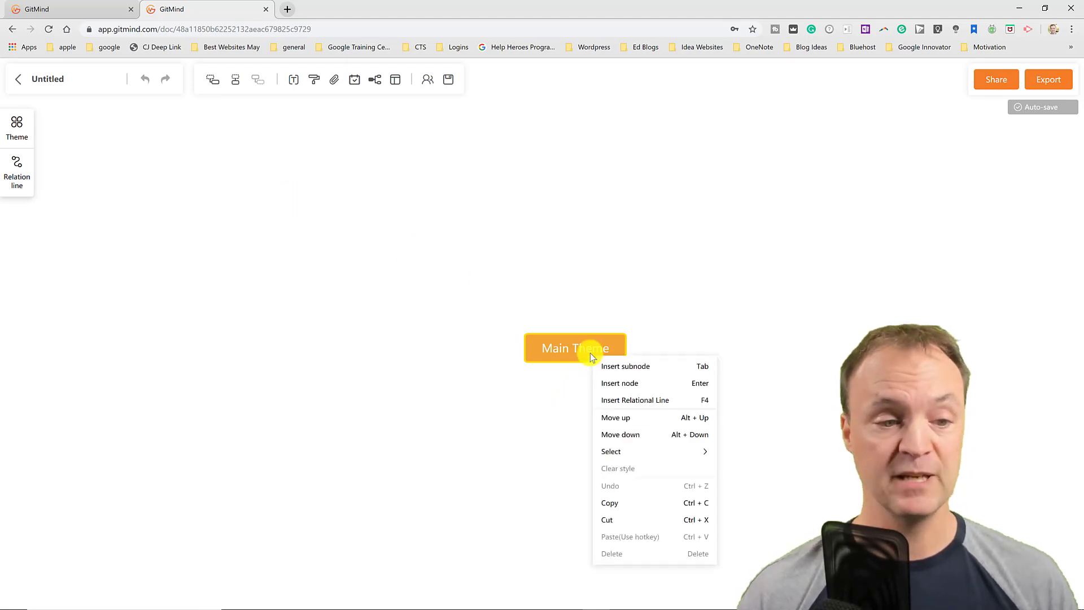
{"action": "left_click", "coordinate": [643, 376]}
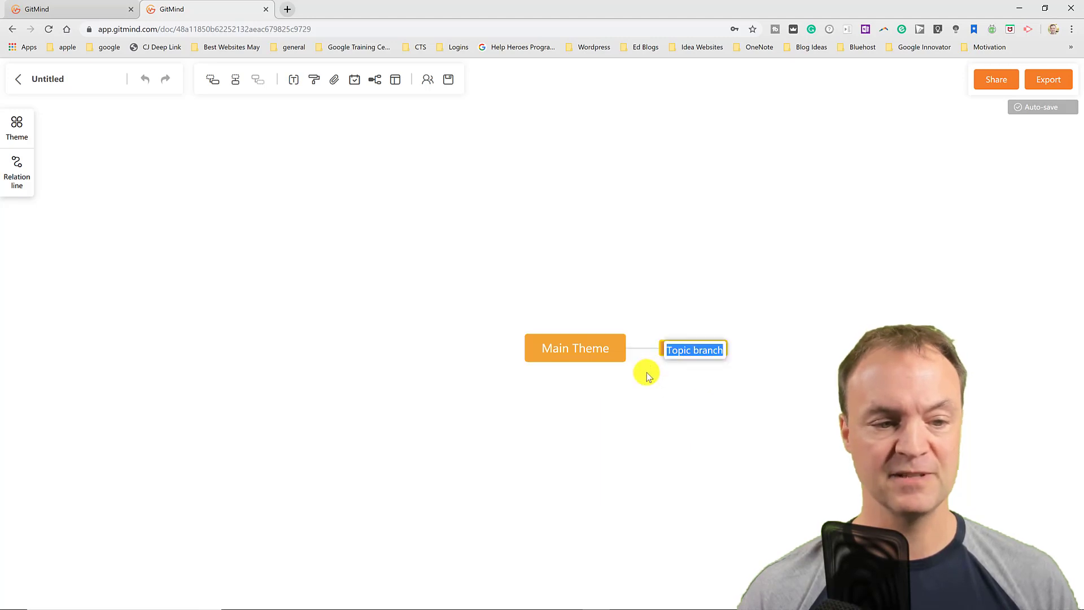
{"action": "left_click", "coordinate": [740, 390]}
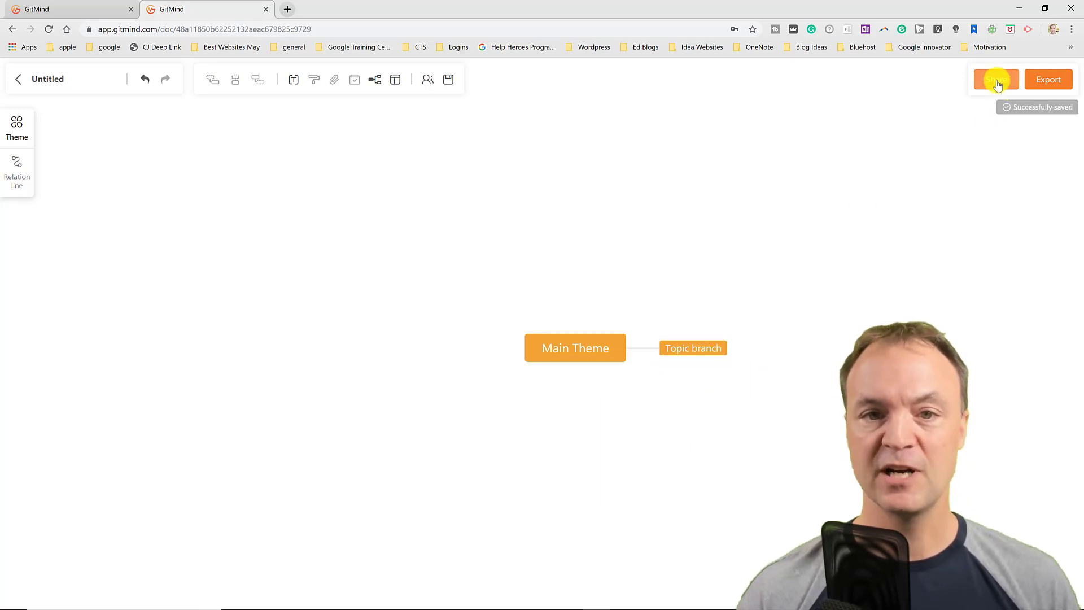
View the map's share link, then the member list and the link invitation for collaborators.
{"action": "left_click", "coordinate": [983, 91]}
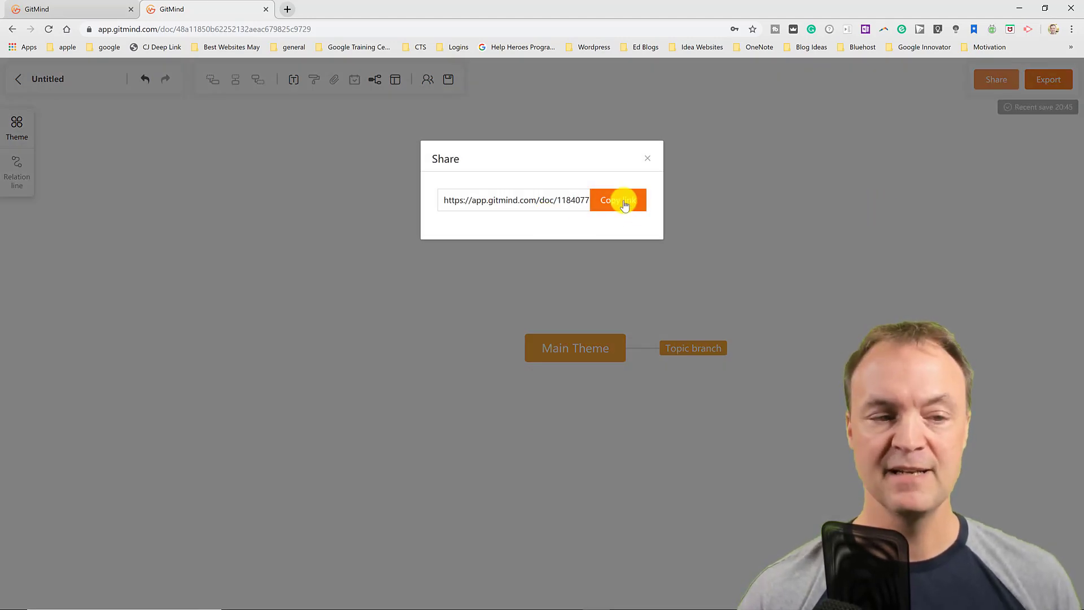
{"action": "left_click", "coordinate": [645, 160]}
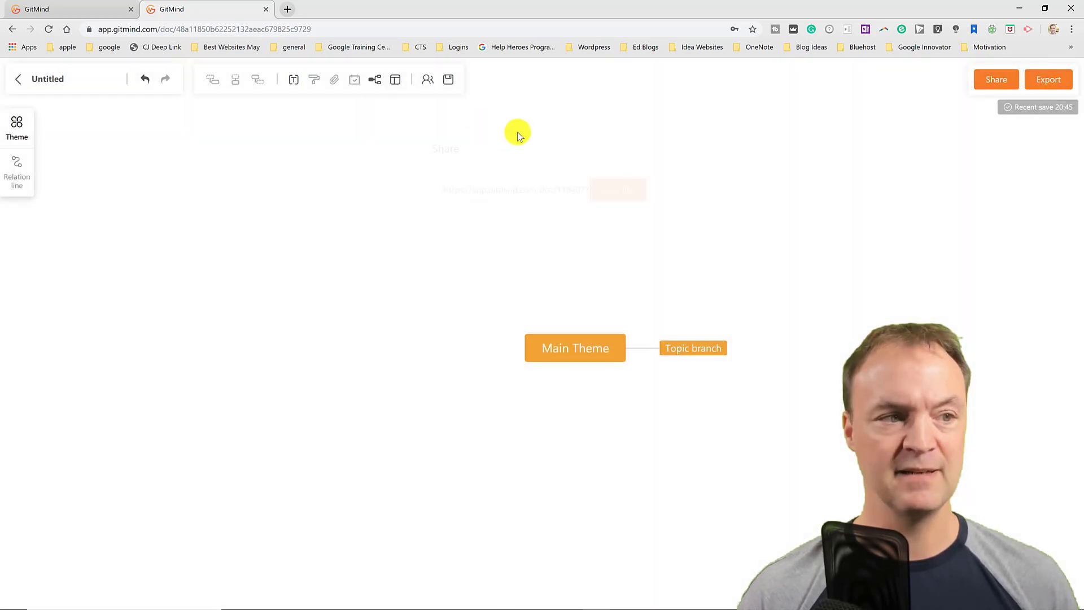
{"action": "left_click", "coordinate": [425, 83]}
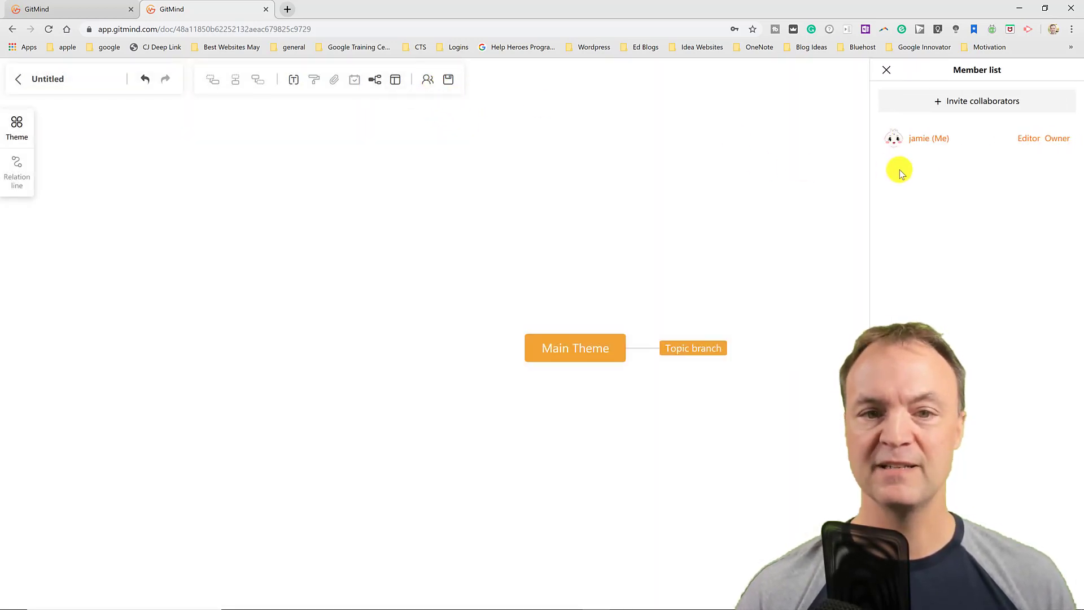
{"action": "left_click", "coordinate": [947, 107]}
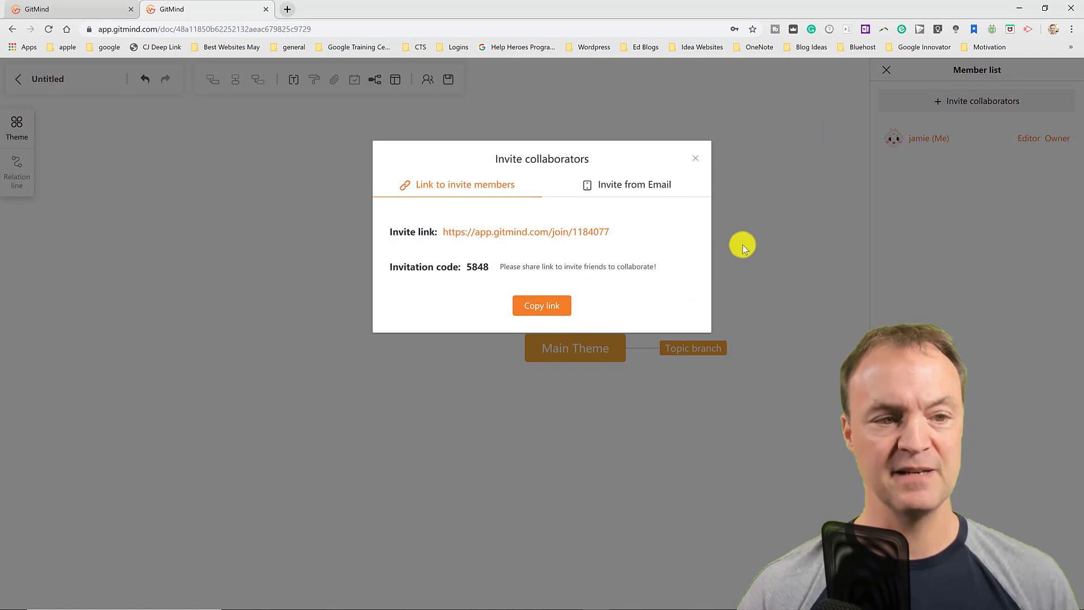
{"action": "left_click", "coordinate": [698, 164]}
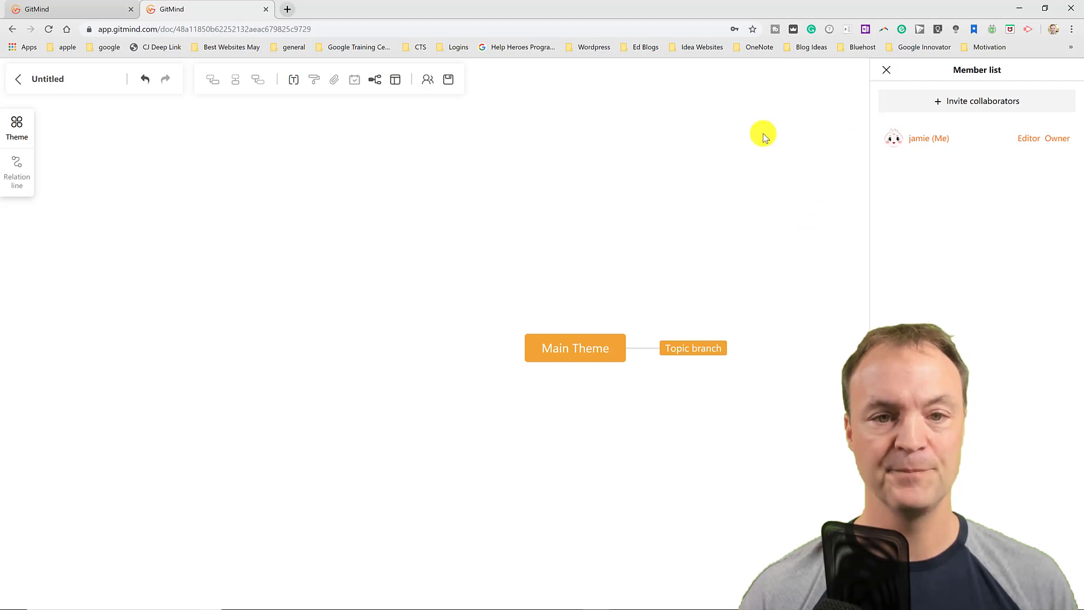
Close the member list and rename the untitled mind map as Example.
{"action": "left_click", "coordinate": [887, 72]}
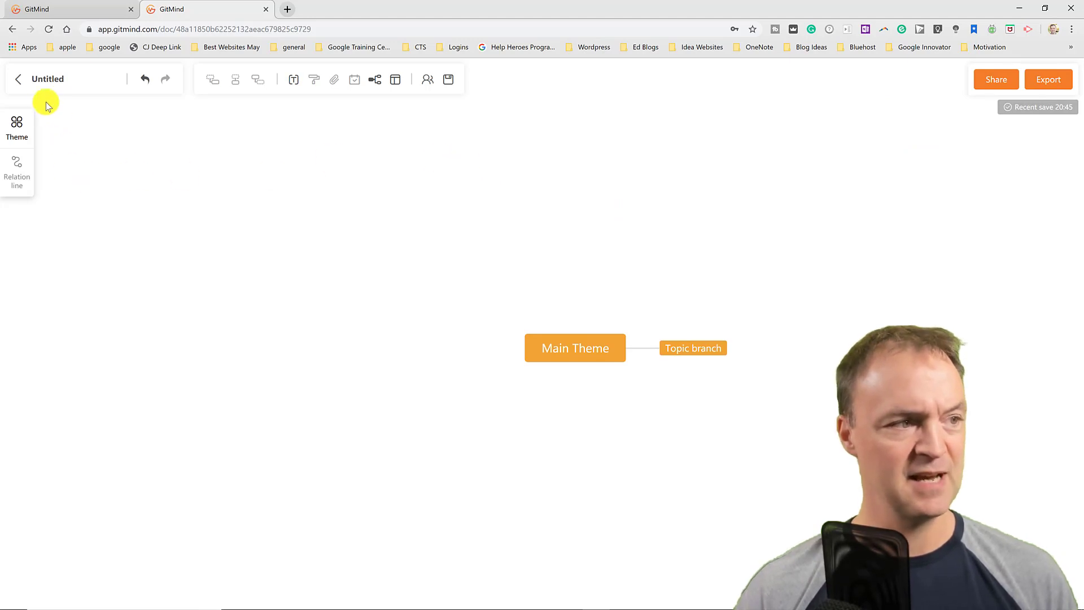
{"action": "left_click_drag", "start_coordinate": [78, 73], "coordinate": [14, 81]}
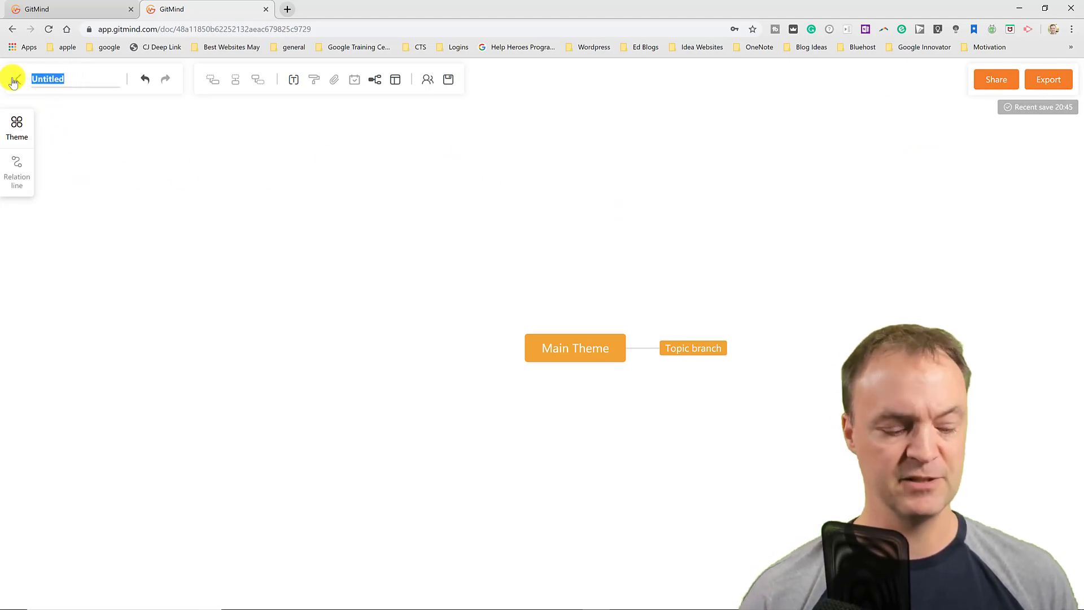
{"action": "type", "text": "Example"}
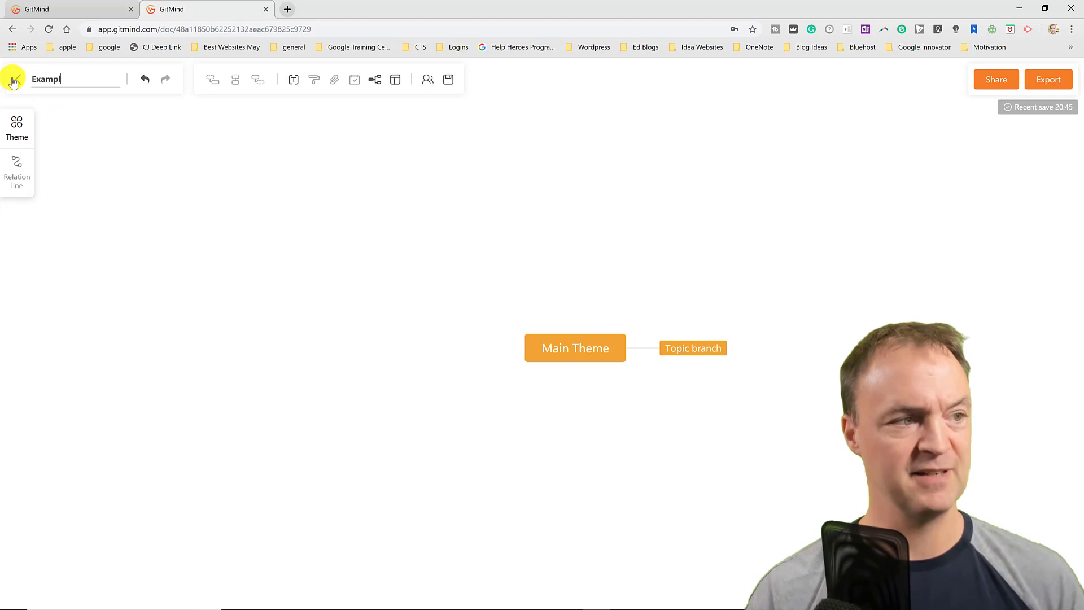
{"action": "left_click", "coordinate": [241, 141]}
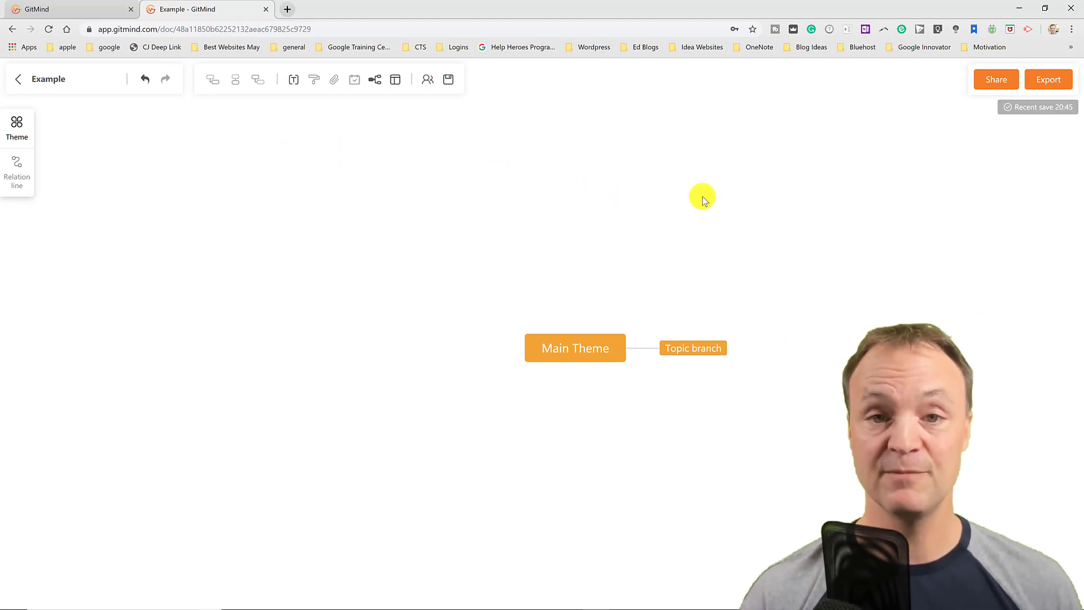
View the export format options for the map without exporting, and zoom the canvas in to 90%.
{"action": "left_click", "coordinate": [1042, 81]}
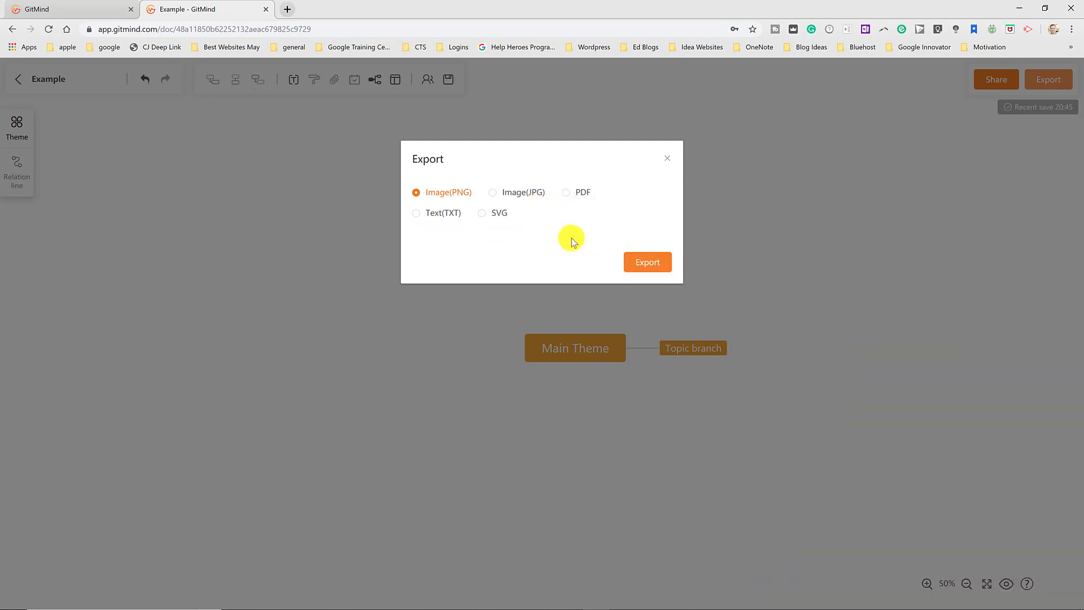
{"action": "left_click", "coordinate": [668, 161]}
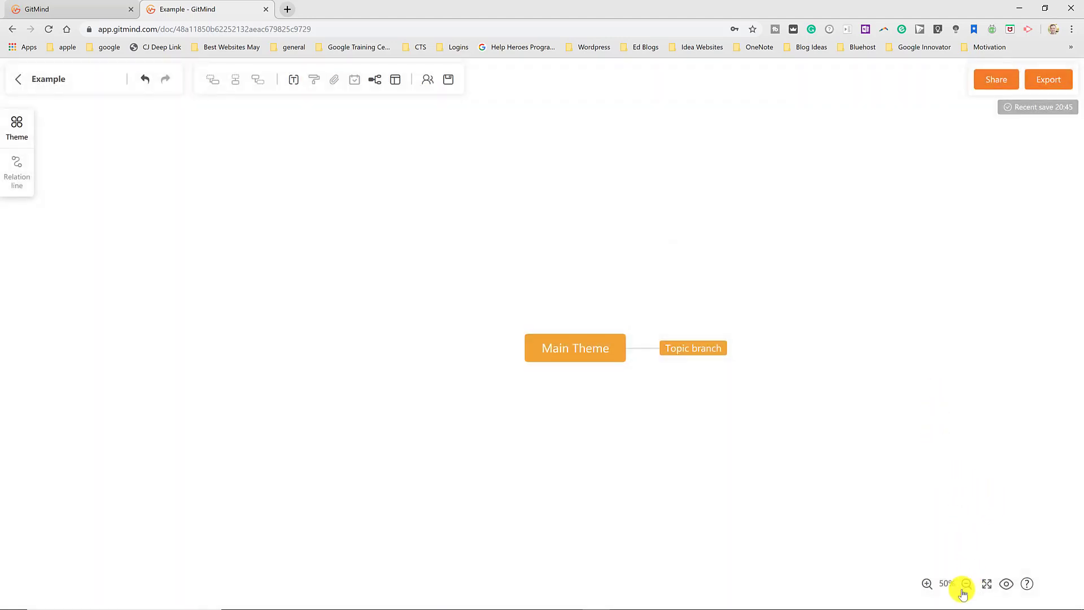
{"action": "left_click", "coordinate": [927, 583]}
{"action": "left_click", "coordinate": [927, 583]}
{"action": "left_click", "coordinate": [927, 583]}
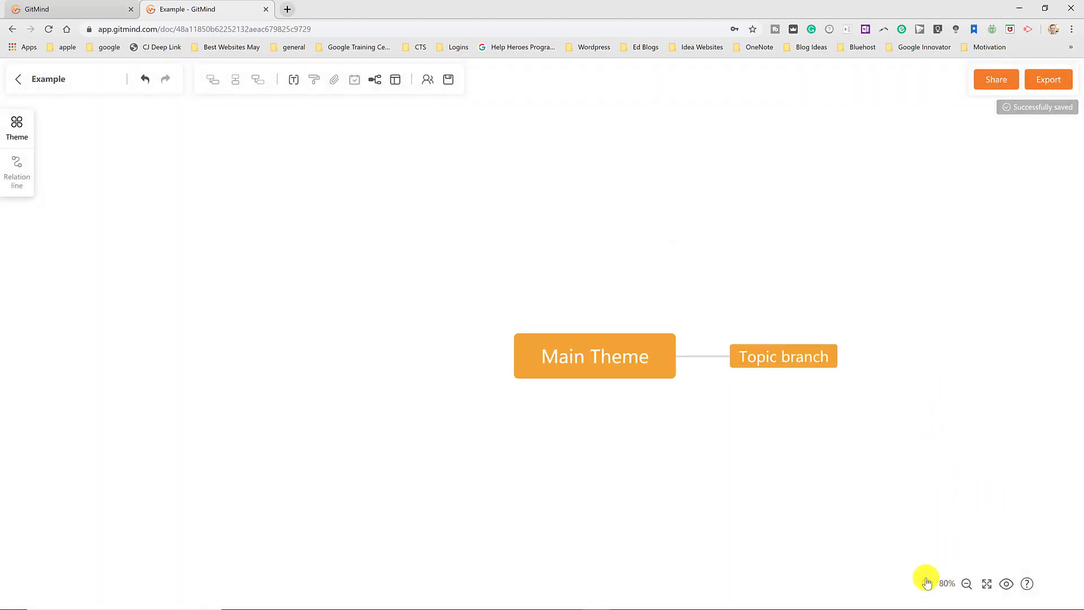
{"action": "left_click", "coordinate": [927, 584]}
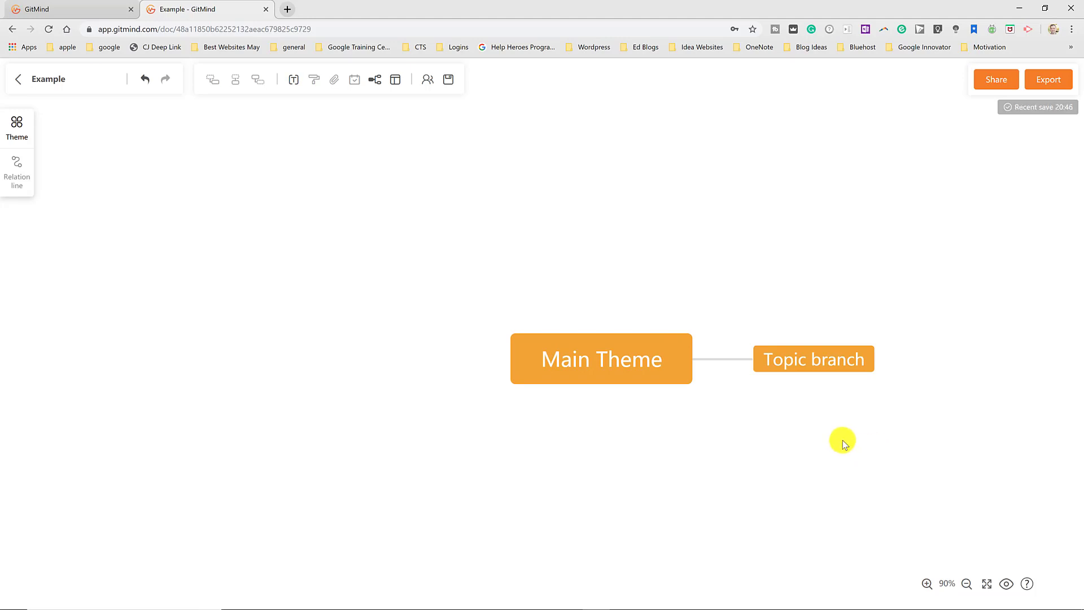